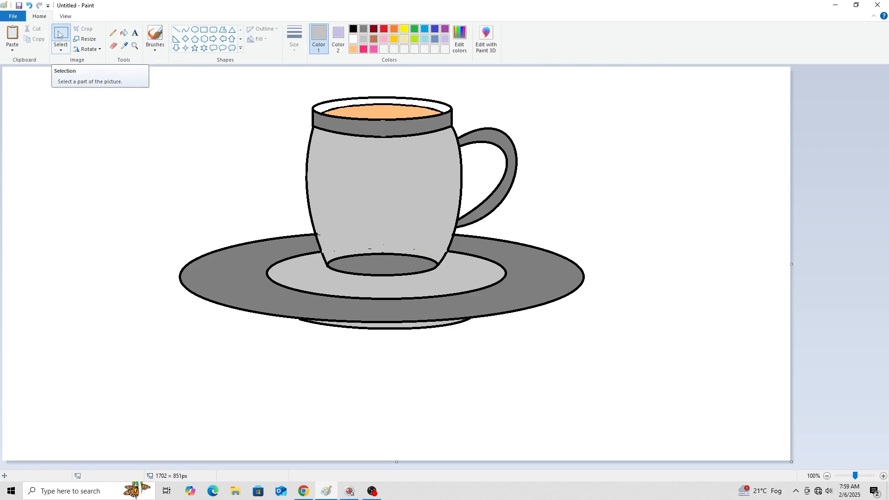
- Set Color 2 to white and delete the existing cup and saucer drawing so the canvas is blank
left_click_drag(144, 84, 626, 352)
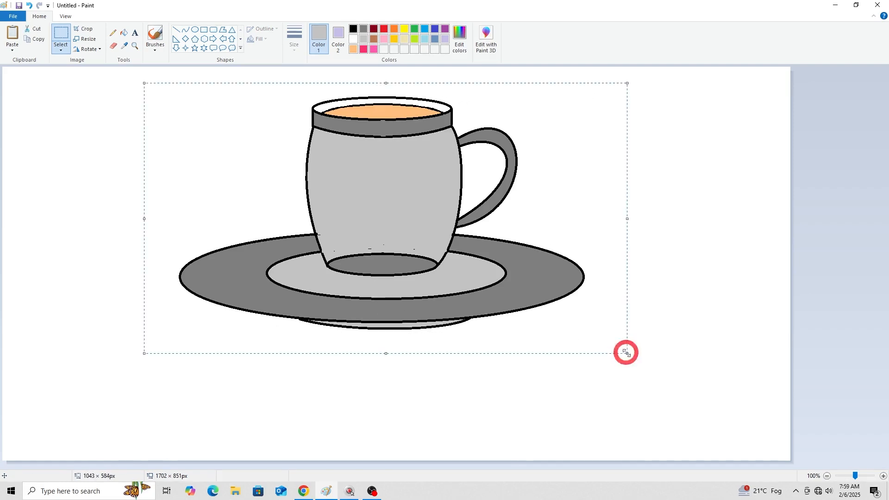
key("Delete")
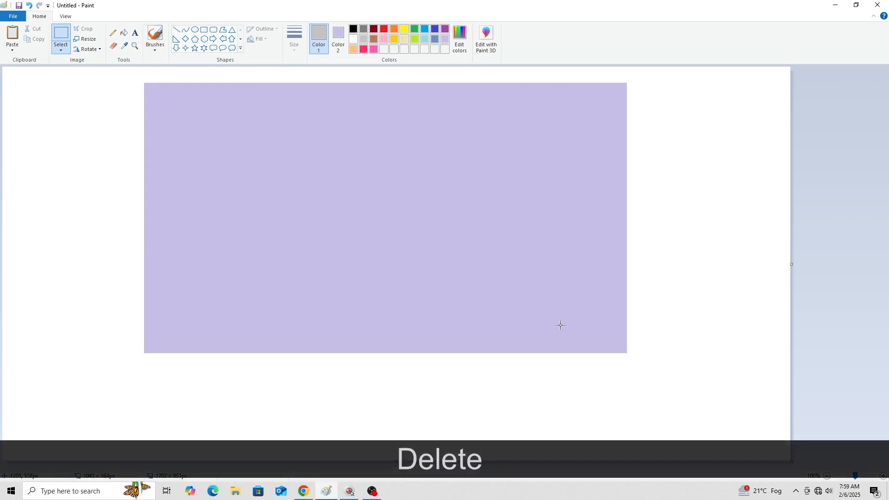
left_click(338, 36)
left_click(353, 39)
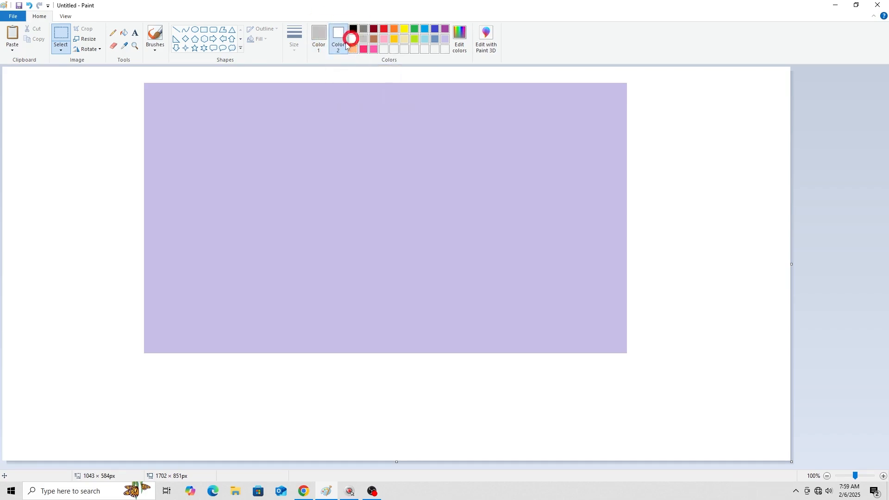
left_click(57, 34)
mouse_move(128, 76)
left_mouse_down()
mouse_move(528, 322)
mouse_move(636, 369)
left_mouse_up()
key("Delete")
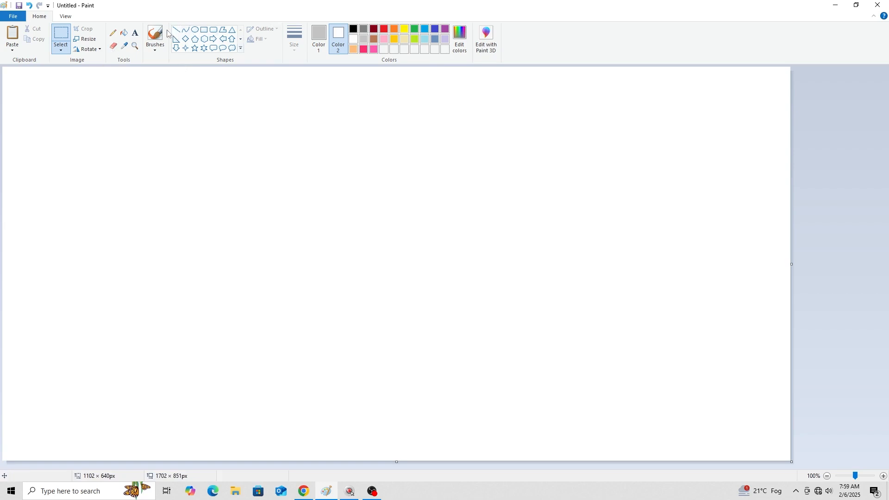
- Draw a straight black vertical guide line about 377 px long near the middle of the canvas
left_click(319, 36)
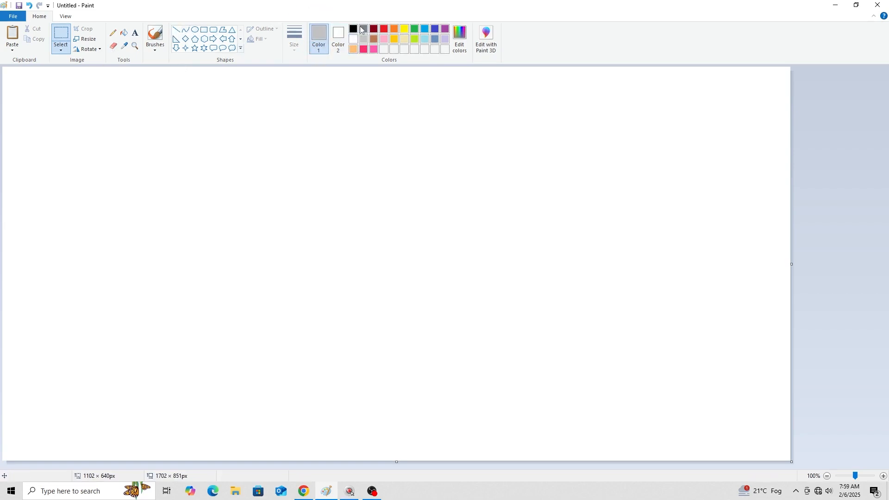
left_click(353, 29)
left_click(176, 31)
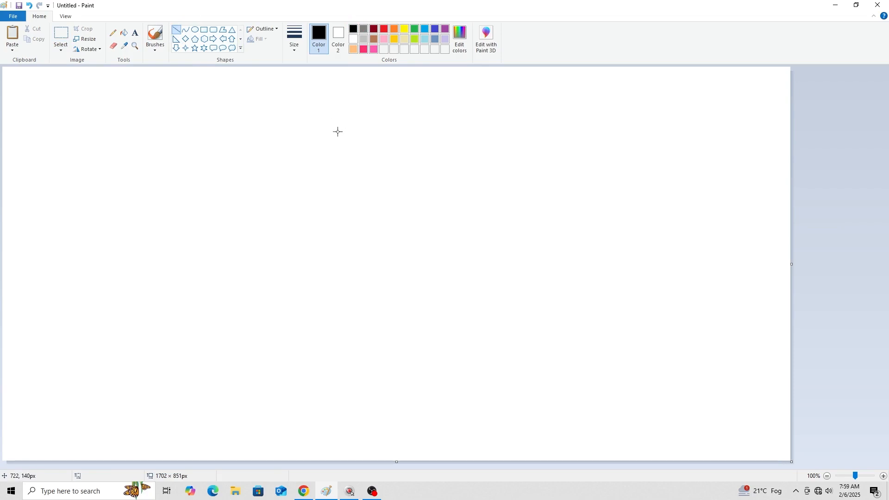
key("shift")
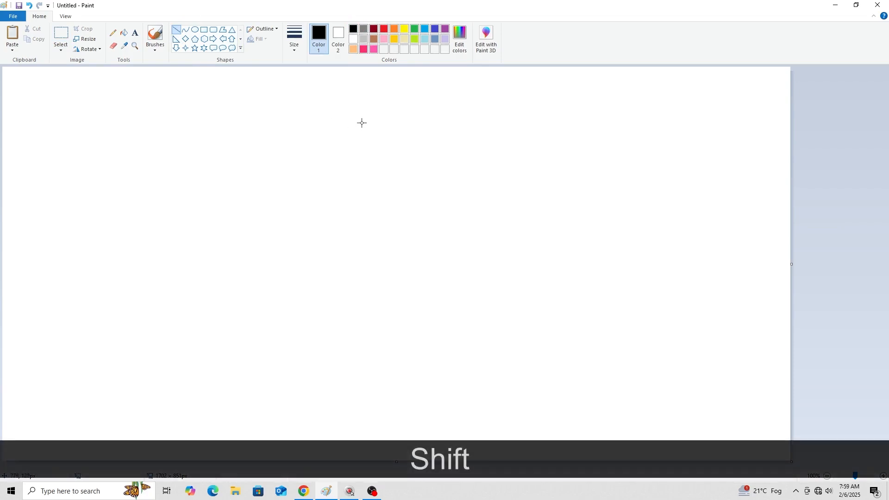
left_click_drag(362, 123, 369, 296)
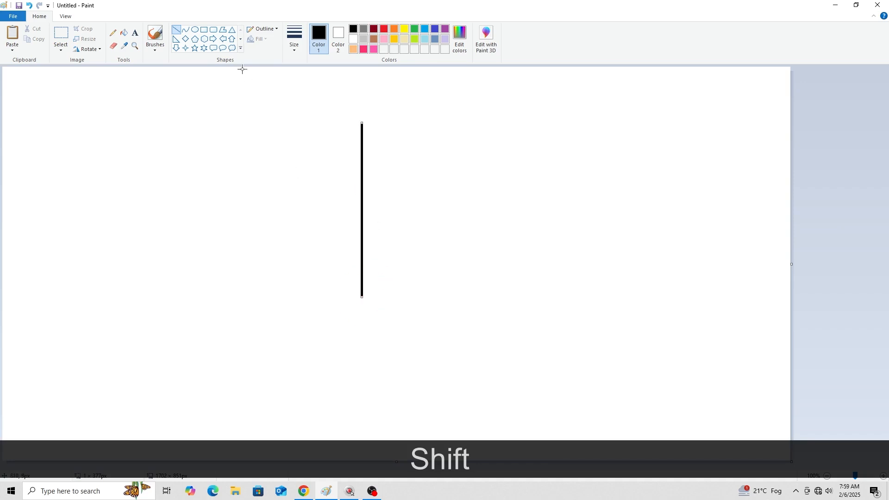
- Draw a flat ellipse about 423 × 48 px over the guide line's upper end and nudge it until it is centred on the line
left_click(194, 30)
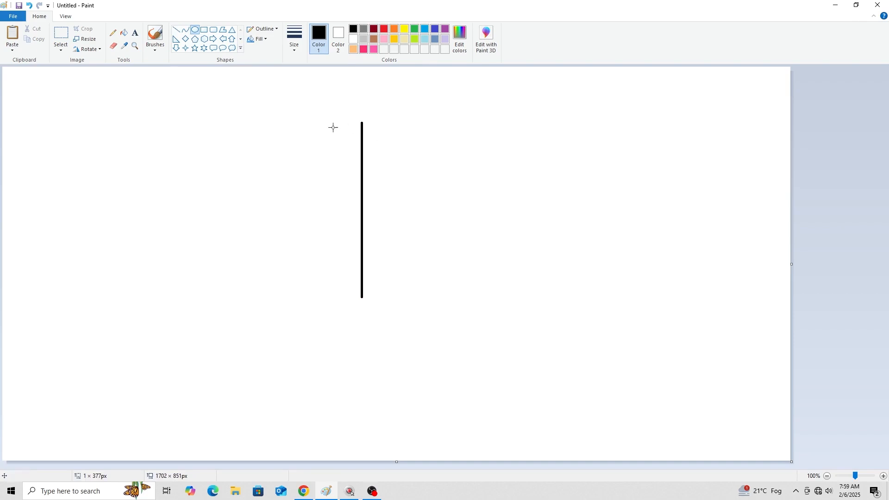
left_click_drag(255, 111, 452, 134)
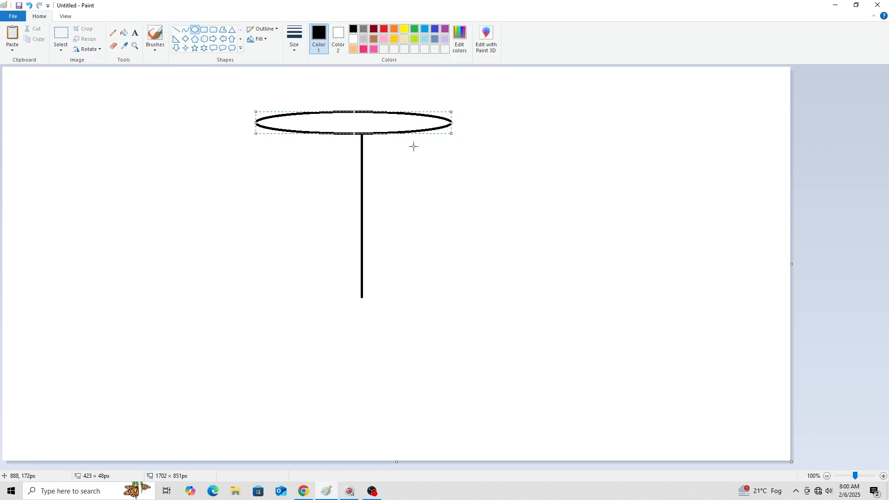
key("Right")
key("Right")
key("Right")
key("Right")
key("Right")
key("Right")
key("Right")
key("Right")
key("Right")
key("Right")
key("Right")
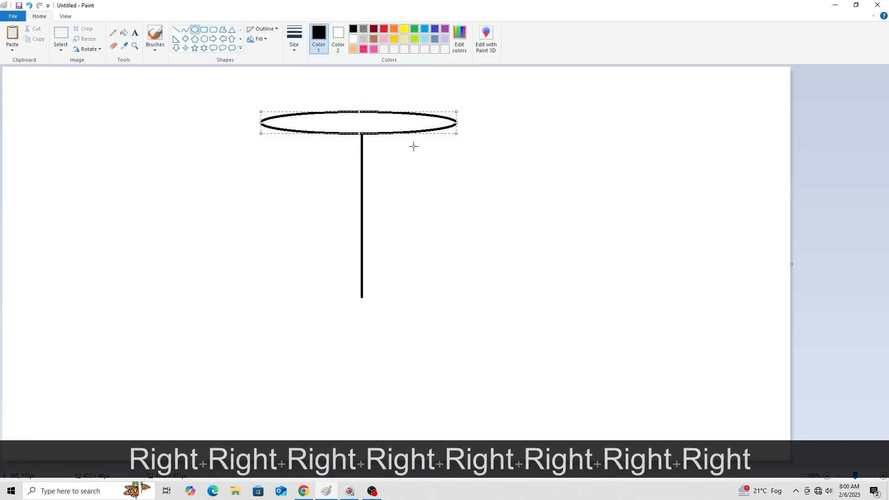
key("Right")
key("Right")
key("Right")
key("Right")
key("Right")
key("Right")
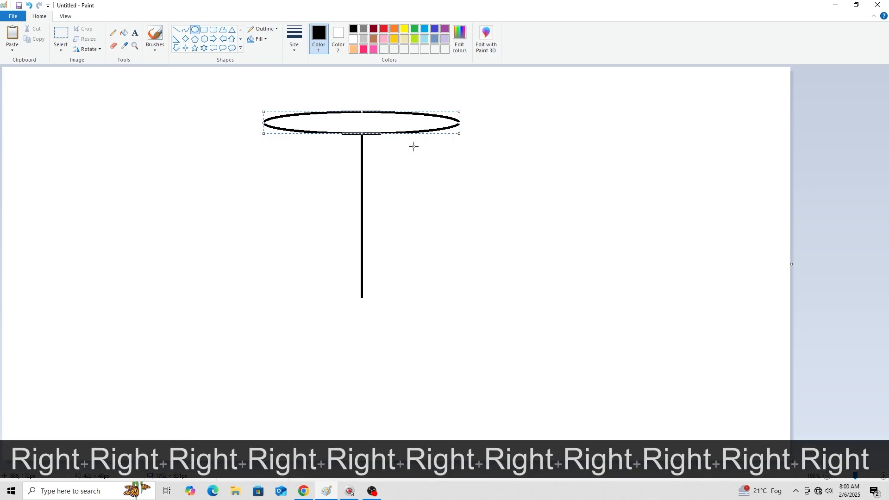
key("Left")
key("Right")
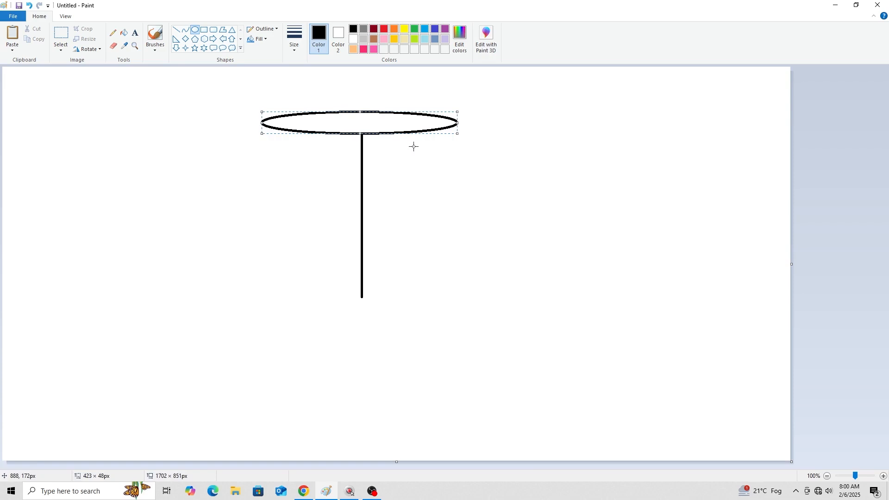
key("Right")
key("Right")
key("Right")
key("Right")
key("Right")
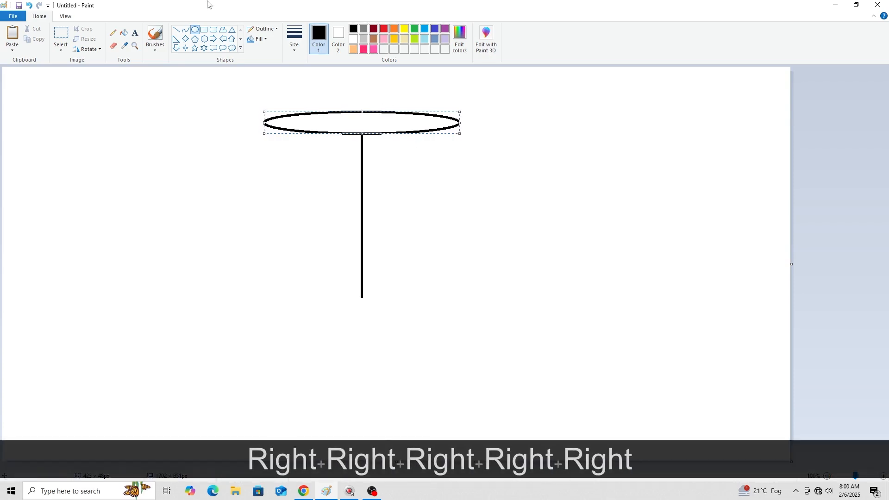
left_click(816, 226)
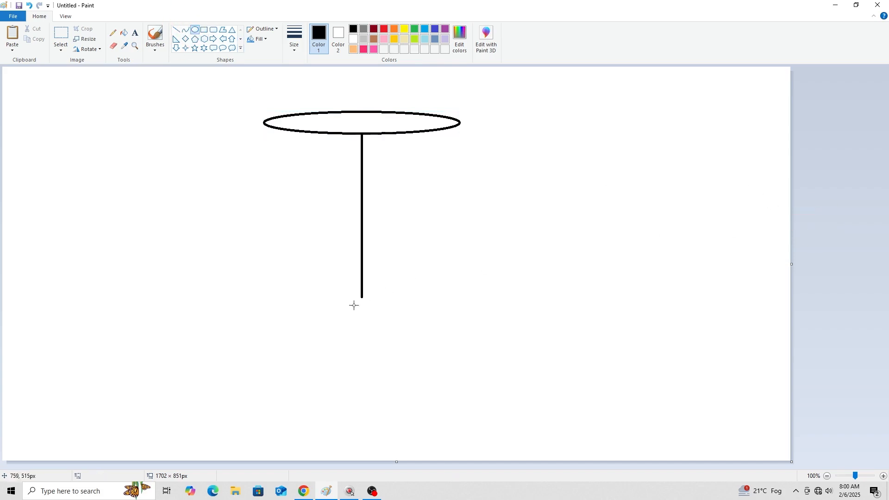
- Draw a smaller flat ellipse about 289 × 29 px centred on the guide line's lower end as the cup's base
left_click_drag(320, 288, 376, 297)
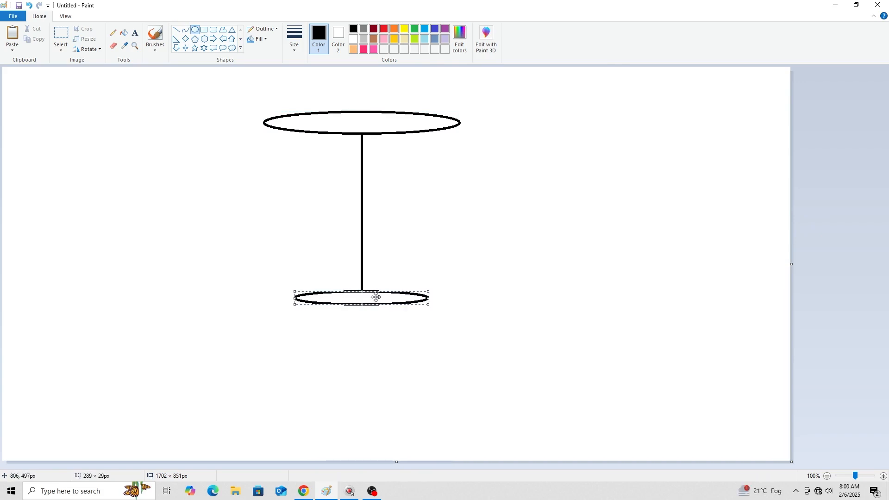
left_click(815, 255)
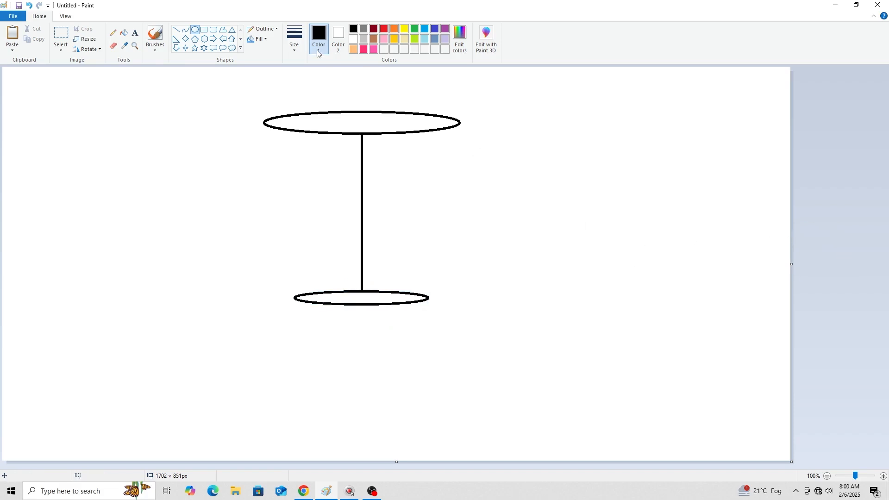
- Draw short, equal vertical lines straight down from both ends of the rim ellipse
left_click(176, 30)
key("shift")
left_click_drag(459, 122, 459, 132)
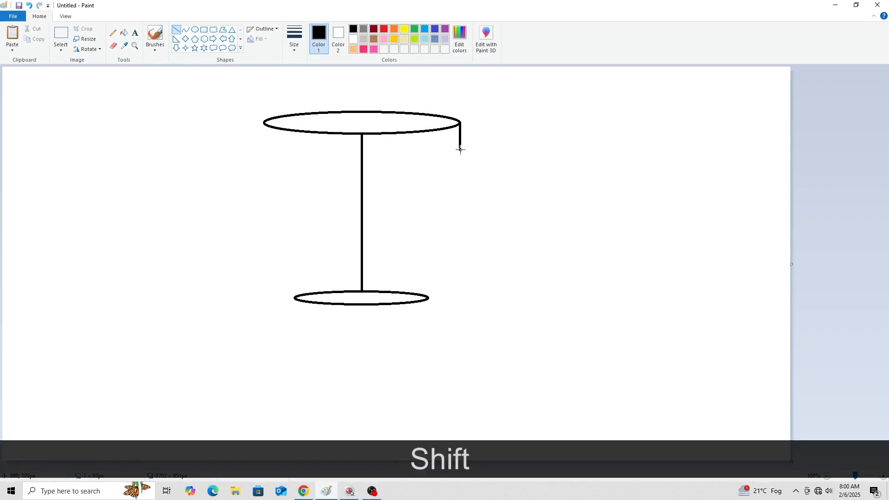
left_click_drag(460, 149, 460, 150)
left_click(834, 161)
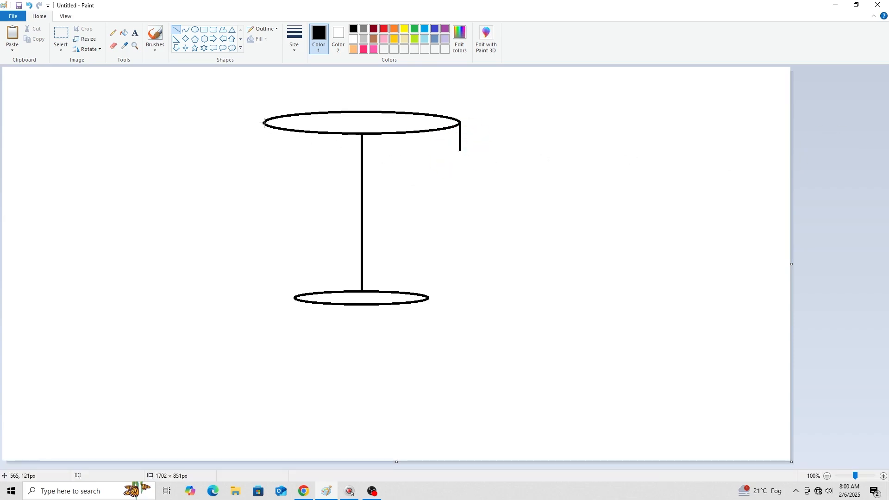
key("shift")
left_click_drag(264, 123, 264, 141)
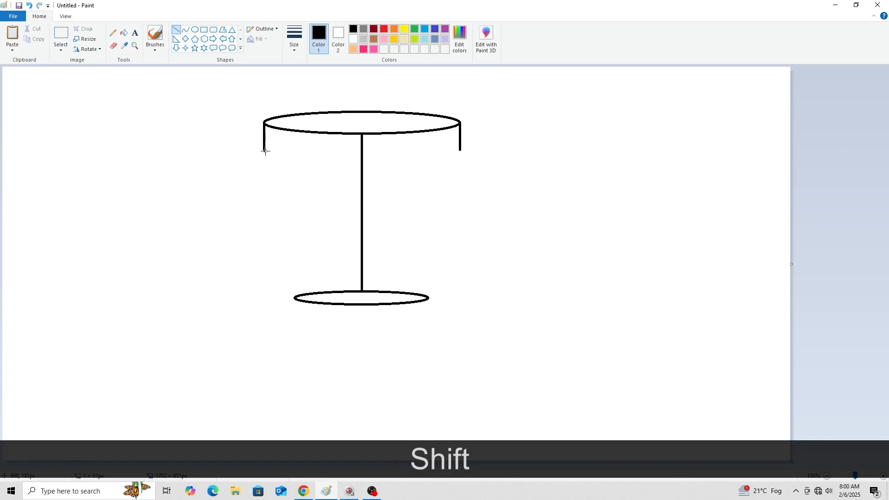
left_click_drag(265, 151, 264, 151)
left_click(847, 170)
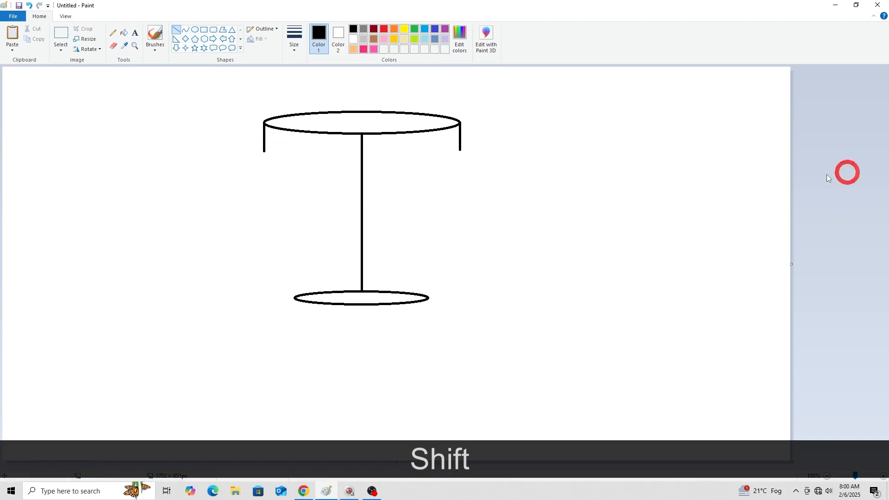
- Join the lower ends of the two short rim lines with a curve bowed slightly downward, parallel to the ellipse's lower edge
left_click(185, 31)
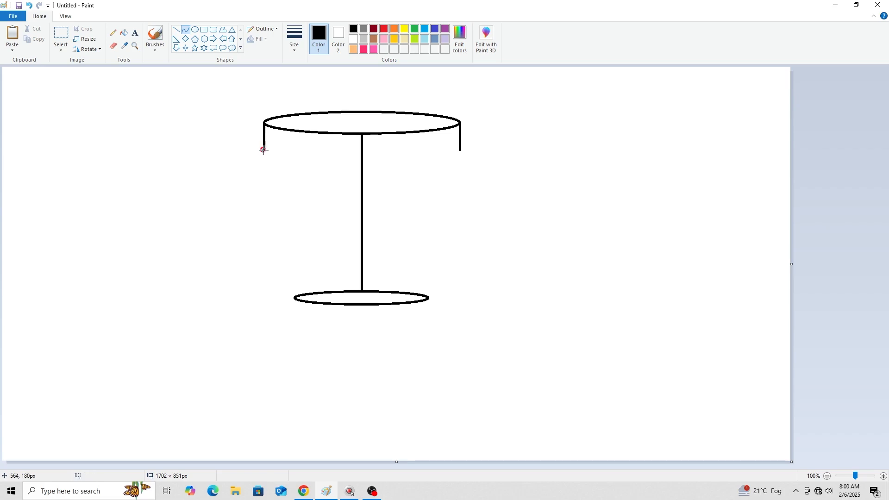
left_click_drag(263, 150, 456, 160)
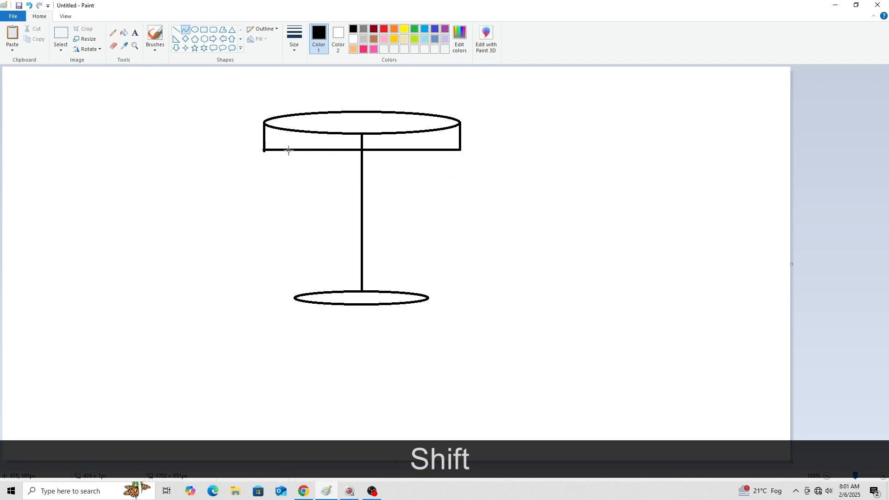
left_click_drag(288, 150, 303, 161)
left_click_drag(410, 154, 416, 160)
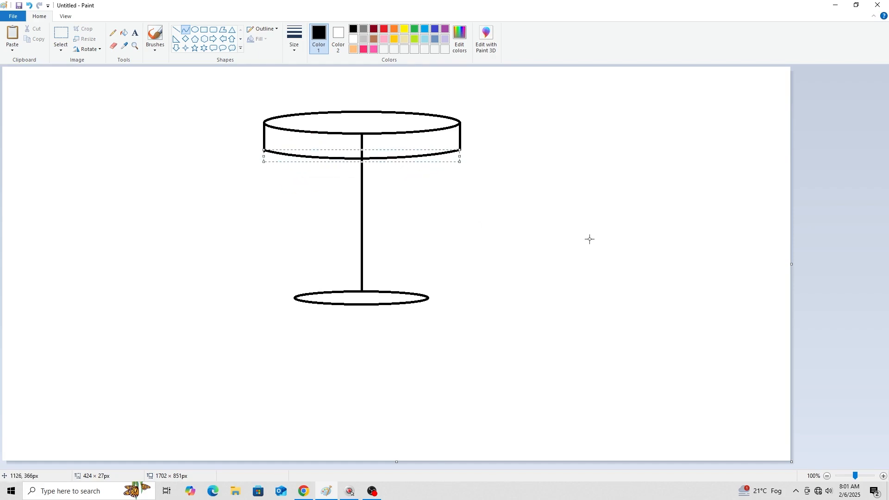
left_click(822, 193)
- Draw the cup's left side as an outward-bulging curve from the rim band's lower left corner to the base ellipse's left end
left_click(185, 31)
left_click_drag(263, 150, 296, 299)
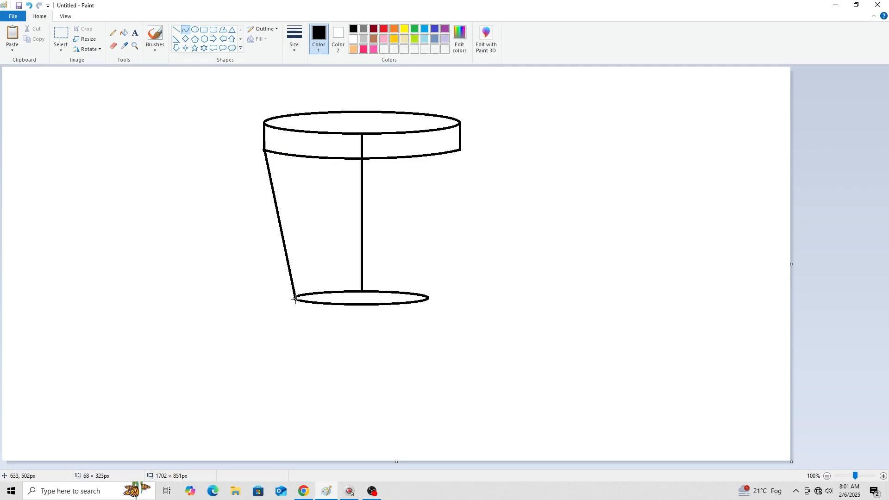
left_click_drag(275, 191, 254, 191)
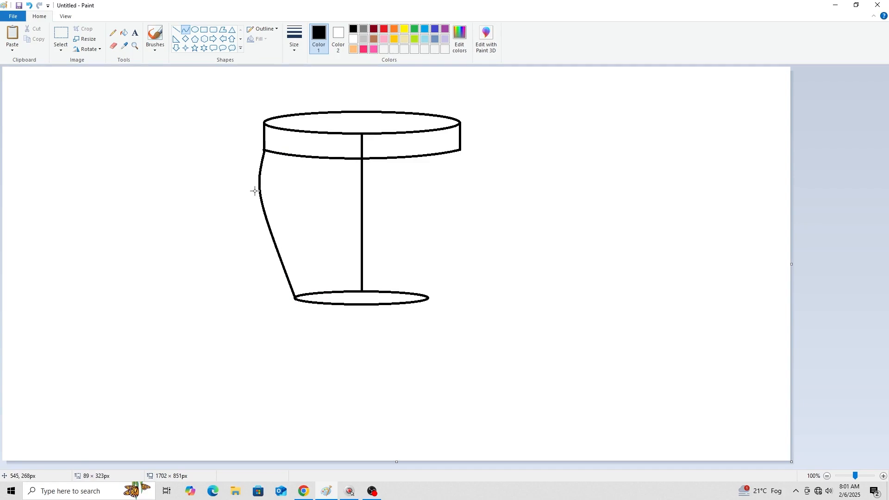
left_click_drag(274, 249, 261, 279)
left_click(820, 214)
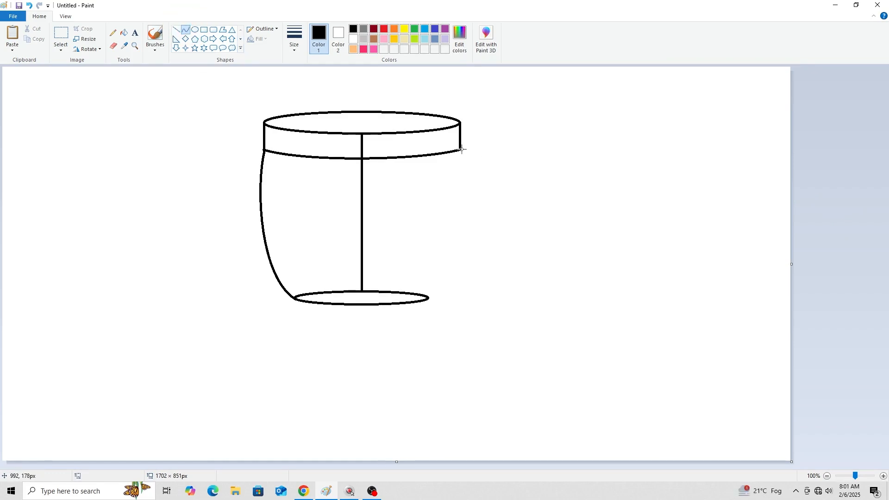
left_click_drag(460, 149, 426, 299)
left_click(427, 299)
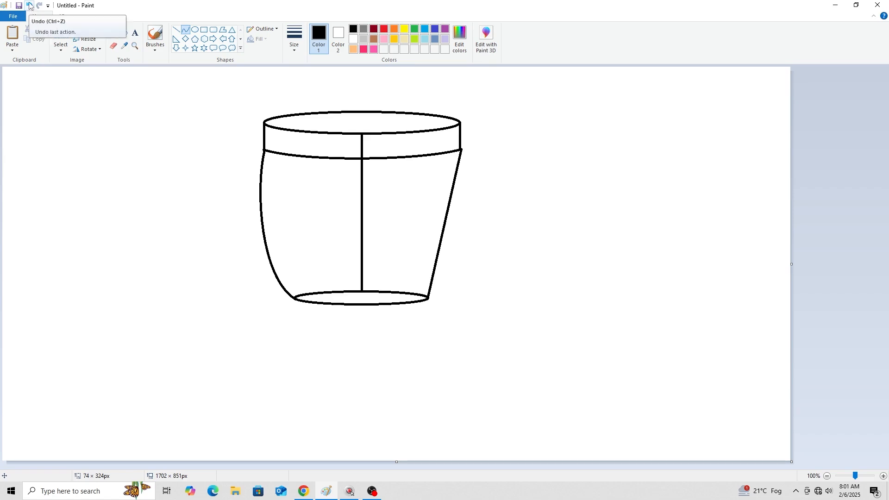
left_click(29, 6)
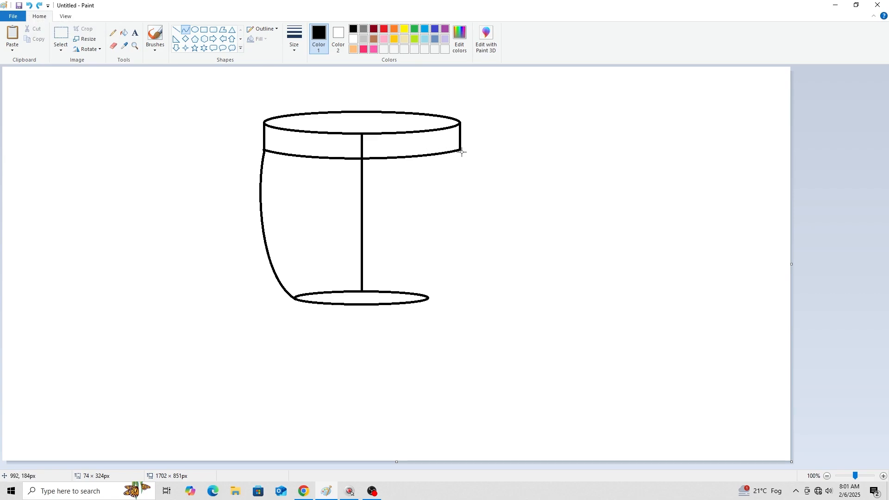
- Draw the cup's right side as an outward-bulging curve from the rim band's lower right corner to the base ellipse's right end
left_click_drag(460, 149, 426, 299)
left_click_drag(452, 185, 486, 182)
left_click_drag(453, 250, 466, 293)
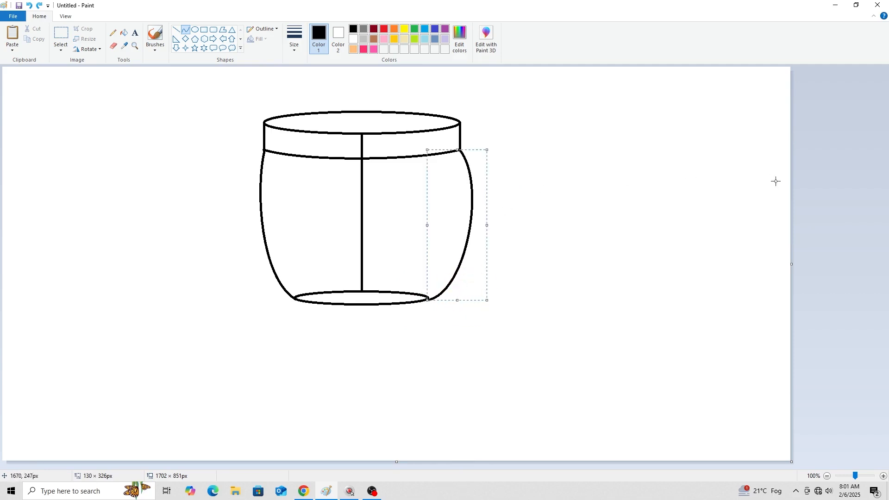
left_click(820, 192)
- Erase the vertical centre line between the rim ellipse and the base ellipse with an enlarged eraser
left_click(113, 47)
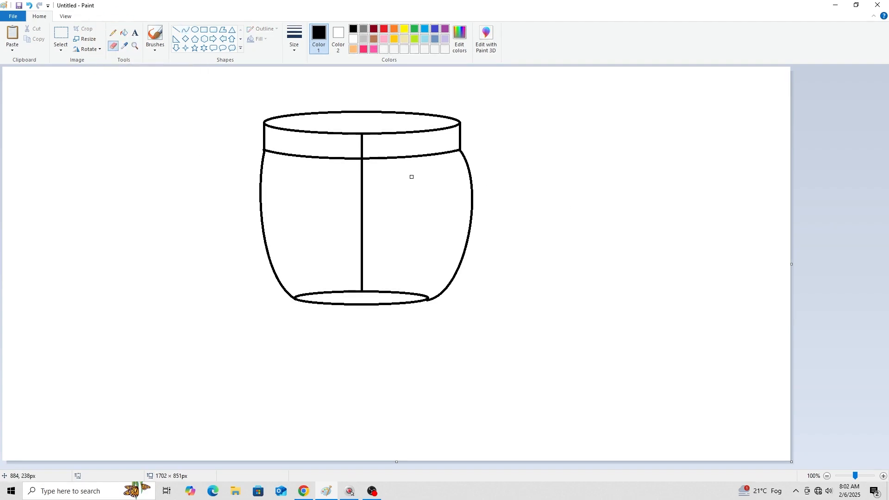
key("ctrl")
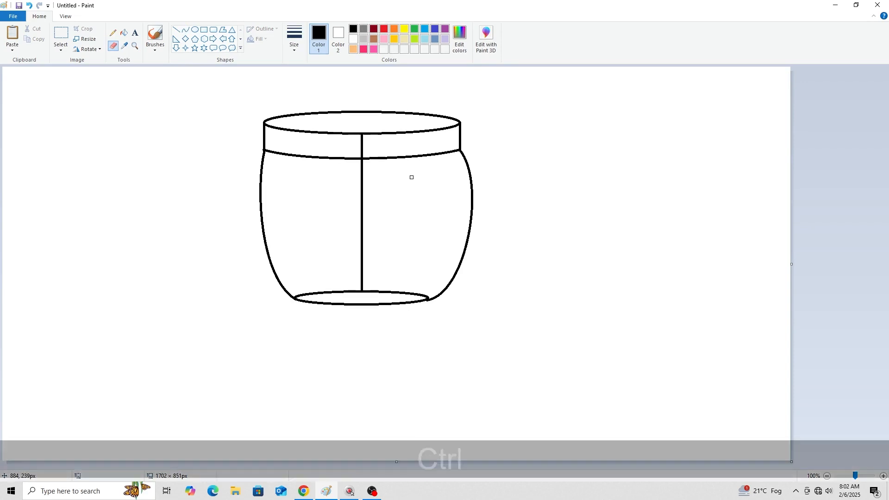
key("ctrl+KP_Add")
key("ctrl+KP_Add")
key("ctrl+KP_Add")
key("ctrl+KP_Add")
key("ctrl+KP_Add")
key("ctrl+KP_Add")
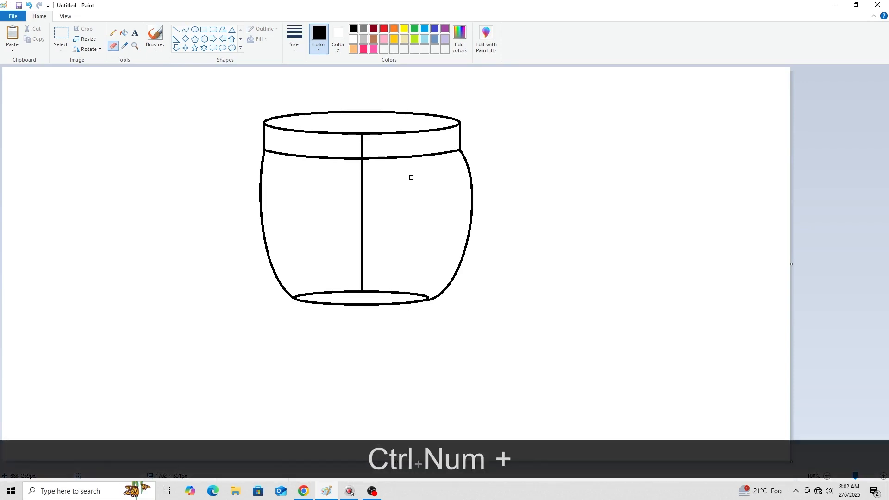
key("ctrl+KP_Add")
key("ctrl+KP_Add")
key("ctrl+KP_Add")
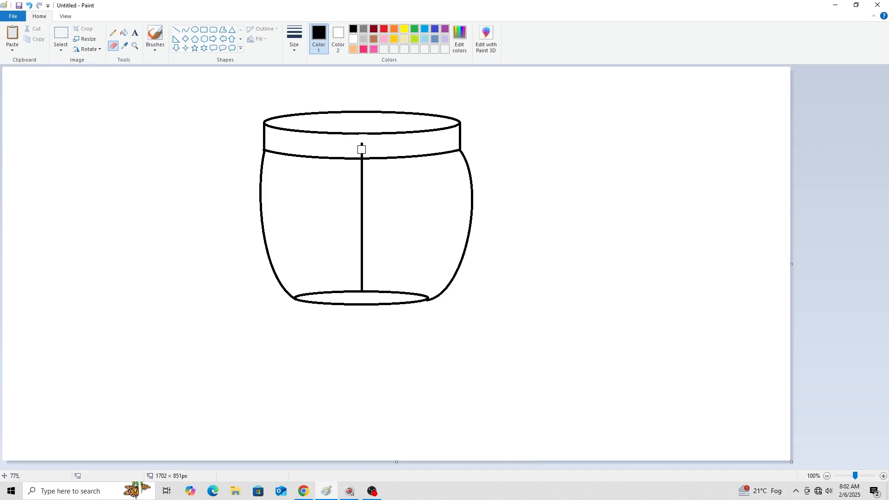
left_click_drag(362, 154, 365, 144)
left_click_drag(362, 176, 361, 165)
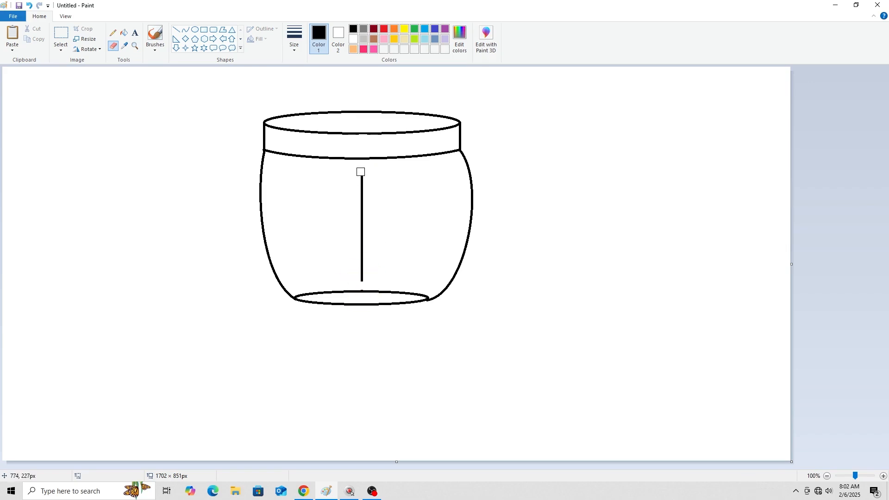
left_click_drag(361, 168, 361, 275)
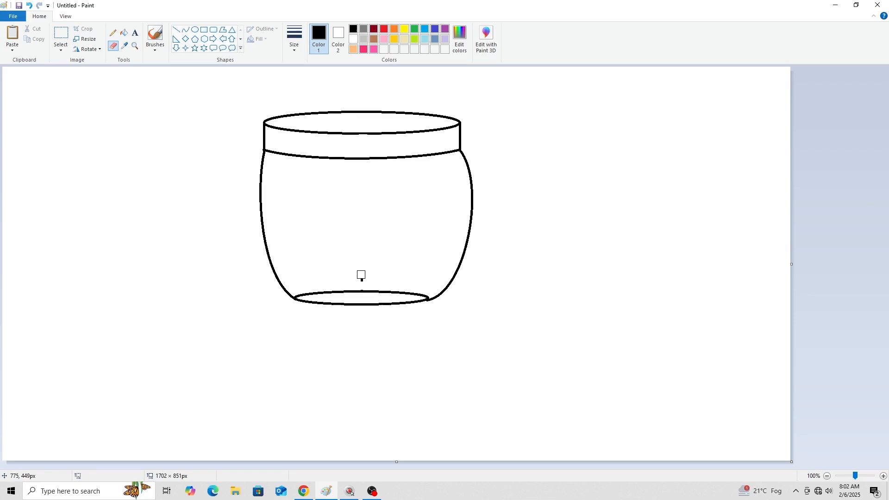
left_click(361, 279)
- Draw a wide, flat ellipse about 960 × 155 px across the cup's lower part for the saucer
left_click(195, 31)
mouse_move(159, 283)
left_mouse_down()
mouse_move(207, 301)
mouse_move(612, 364)
mouse_move(604, 366)
left_mouse_up()
left_click_drag(457, 332, 423, 329)
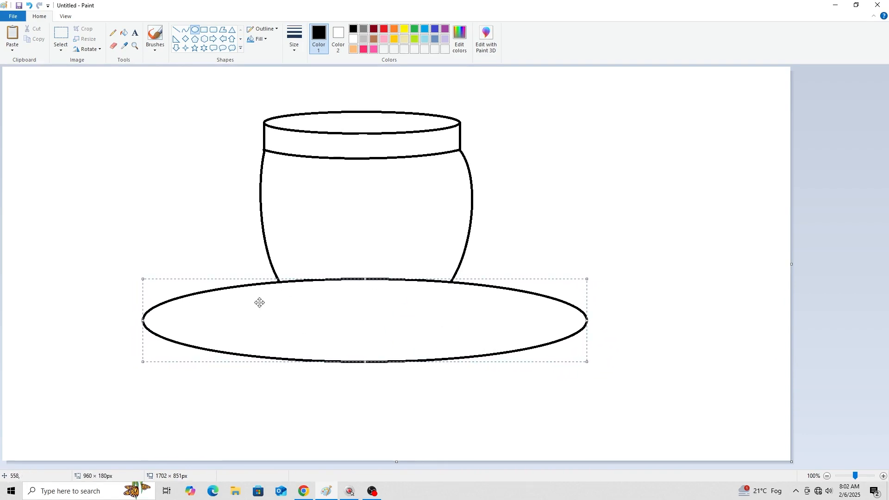
mouse_move(365, 279)
left_mouse_down()
mouse_move(362, 272)
mouse_move(361, 293)
left_mouse_up()
left_click_drag(359, 326, 365, 286)
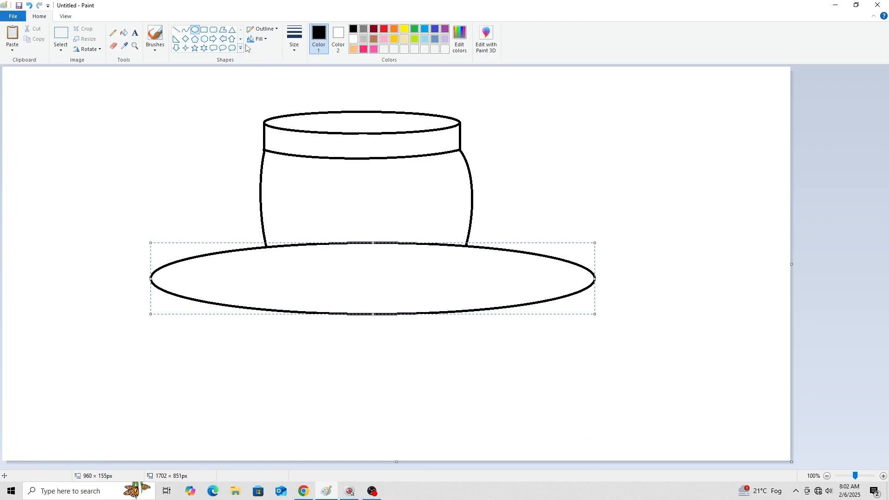
- Set the saucer ellipse to no fill and move it down so it surrounds the cup's base ellipse
left_click(258, 39)
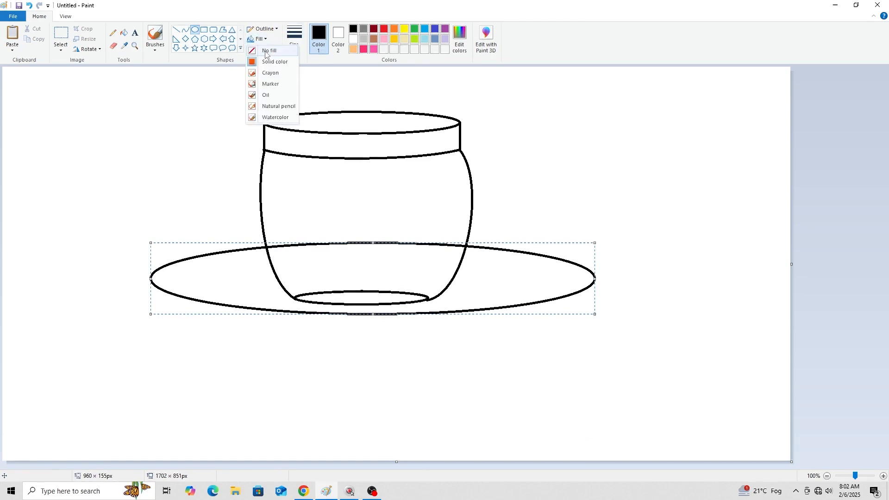
left_click(267, 55)
left_click_drag(357, 280, 368, 299)
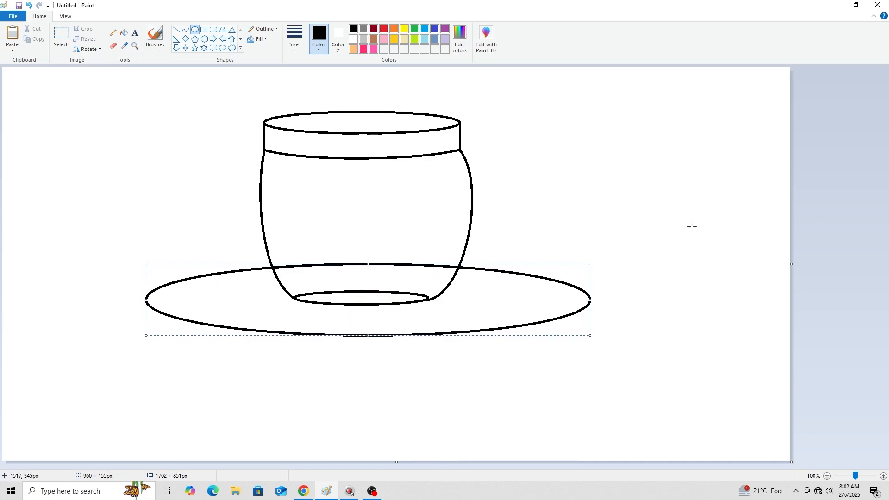
left_click(816, 210)
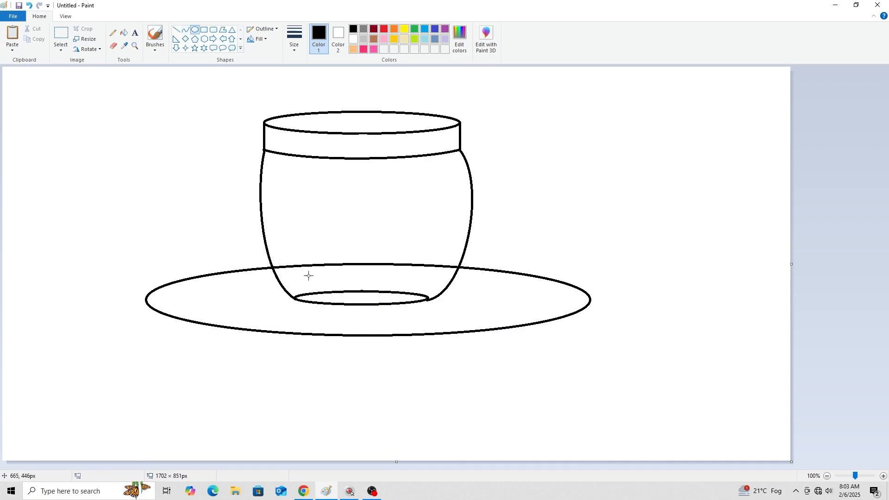
- Draw a smaller ellipse about 453 × 80 px inside the saucer, centred in it around the cup's base
left_click_drag(268, 290, 477, 318)
left_click_drag(386, 310, 368, 320)
left_click_drag(368, 287, 368, 284)
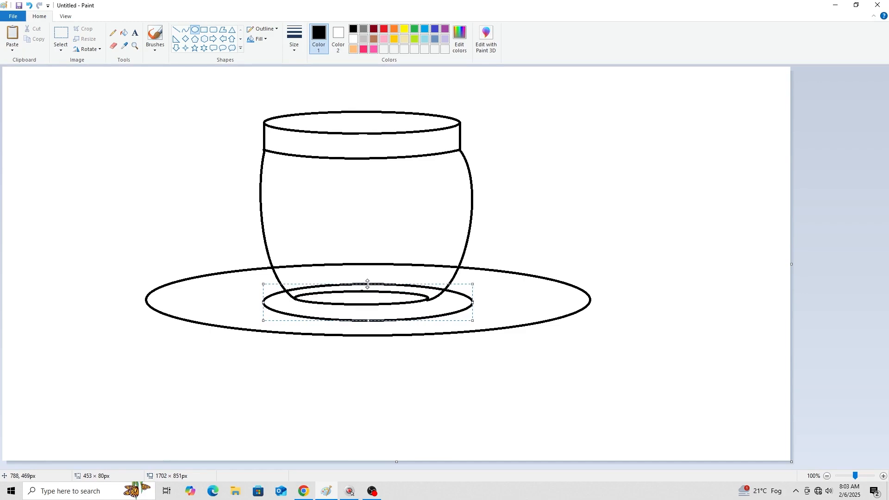
left_click(841, 206)
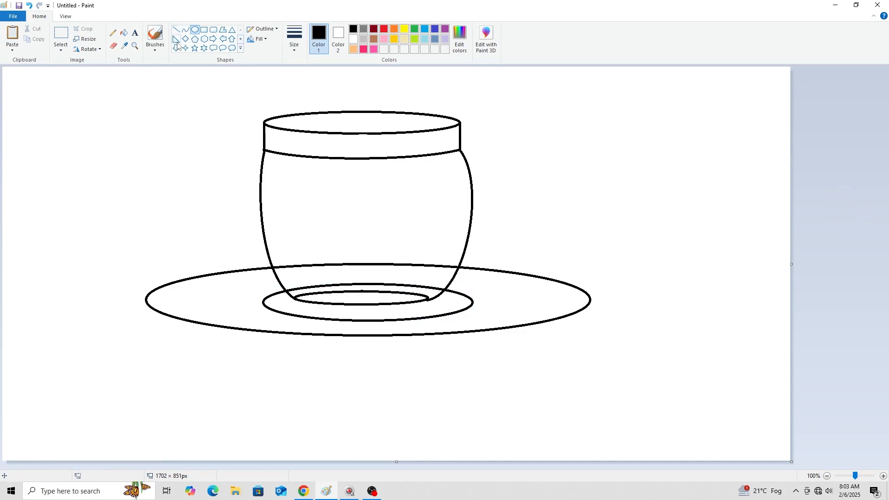
- Draw a shallow downward-bowed curve just beneath the middle of the saucer's lower edge as its foot
left_click(186, 30)
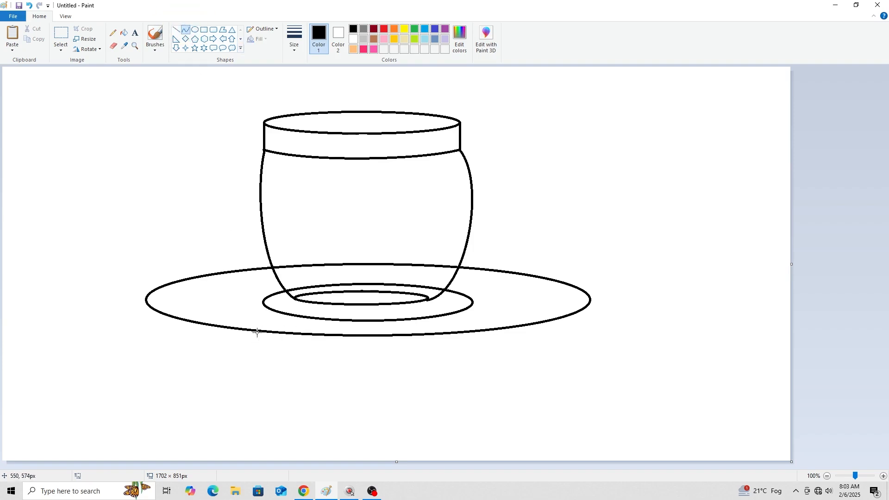
left_click_drag(270, 332, 466, 332)
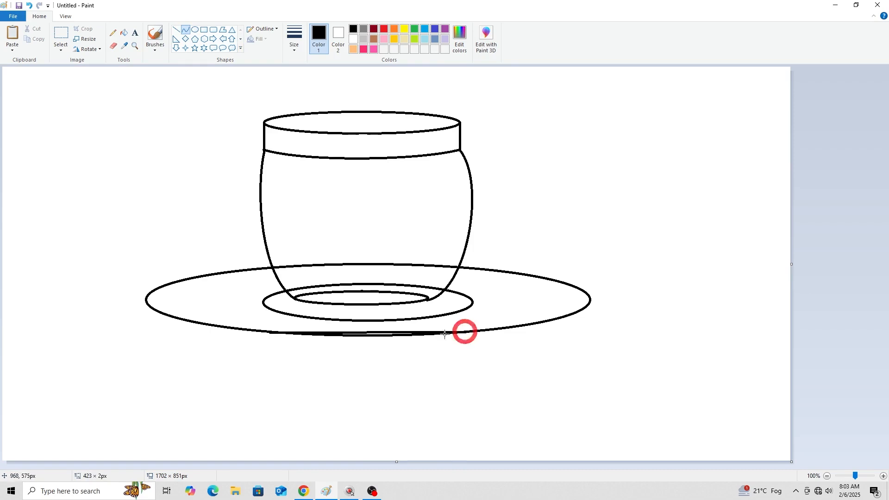
left_click_drag(315, 332, 317, 347)
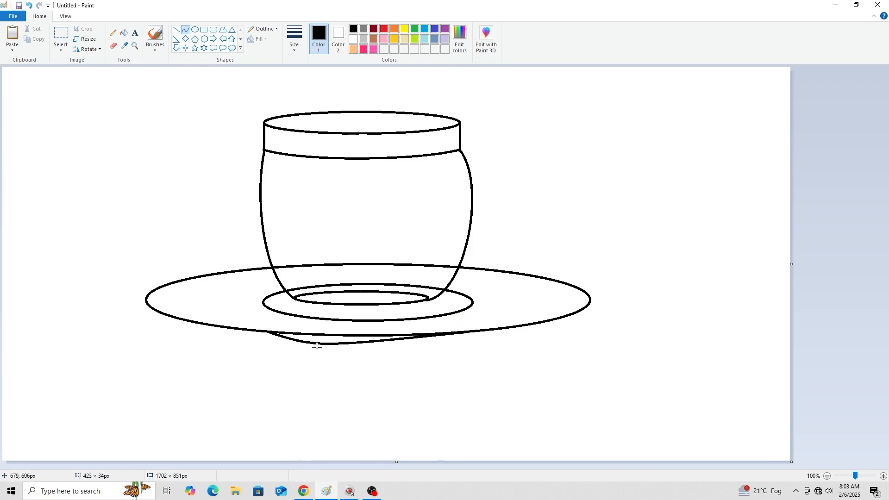
left_click_drag(413, 340, 432, 346)
left_click(822, 241)
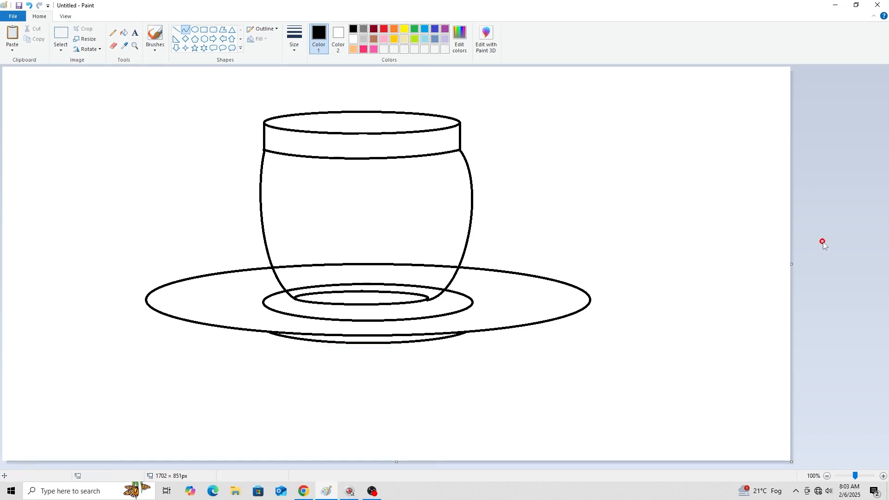
- Erase the parts of the two saucer ellipses that cross the inside of the cup's body
left_click(113, 47)
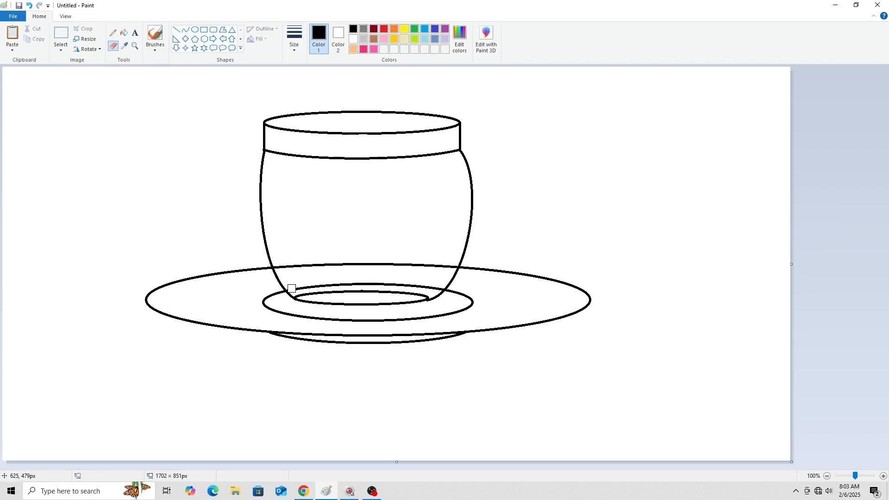
left_click_drag(292, 287, 288, 285)
left_click(437, 287)
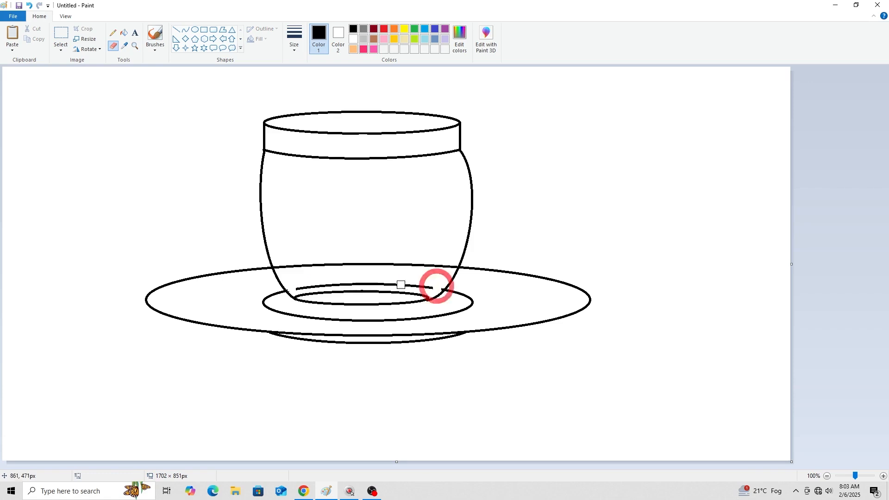
left_click_drag(299, 287, 414, 283)
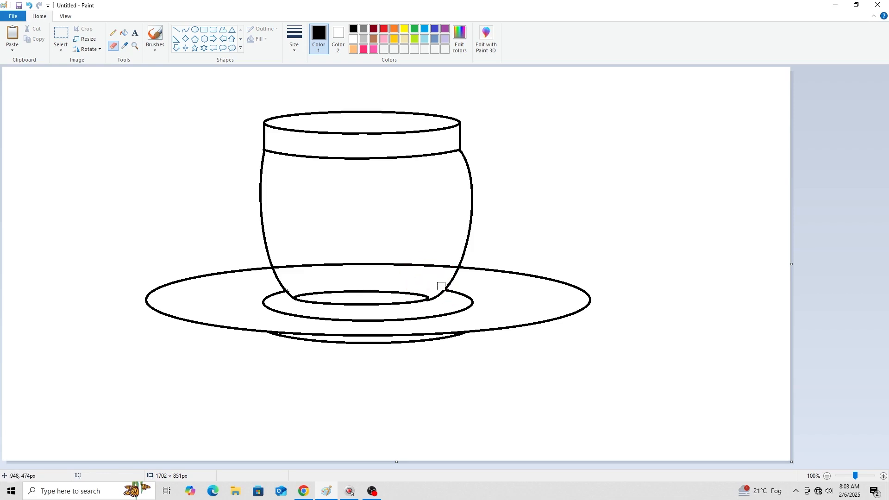
left_click(441, 285)
left_click_drag(280, 264, 439, 267)
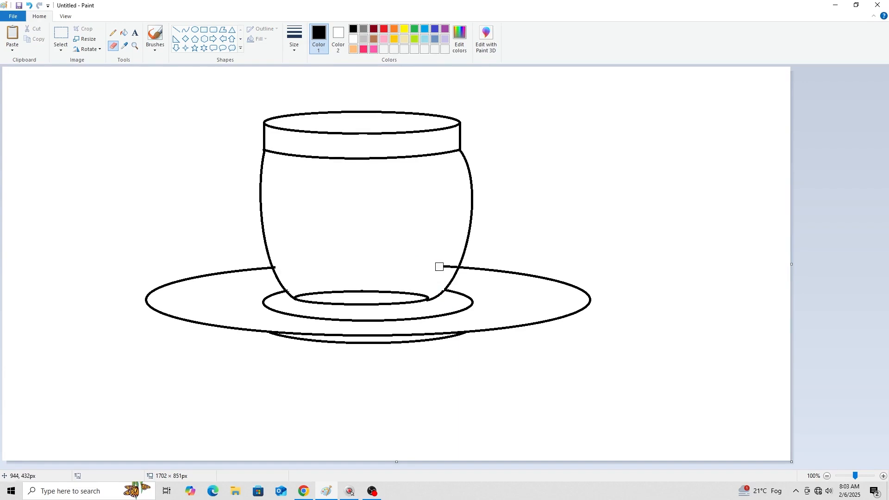
left_click(452, 266)
- Draw the handle's outer edge as a curve bulging outward from the upper to the lower part of the cup's right side
left_click(186, 31)
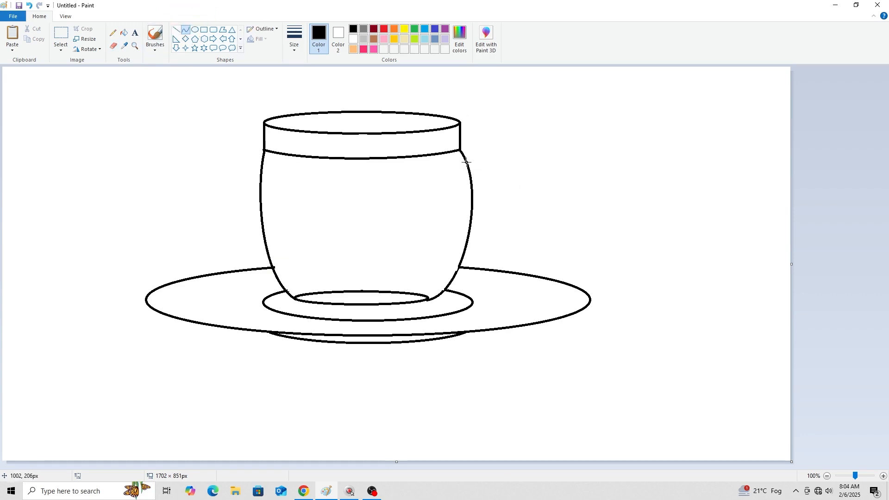
left_click_drag(469, 169, 463, 256)
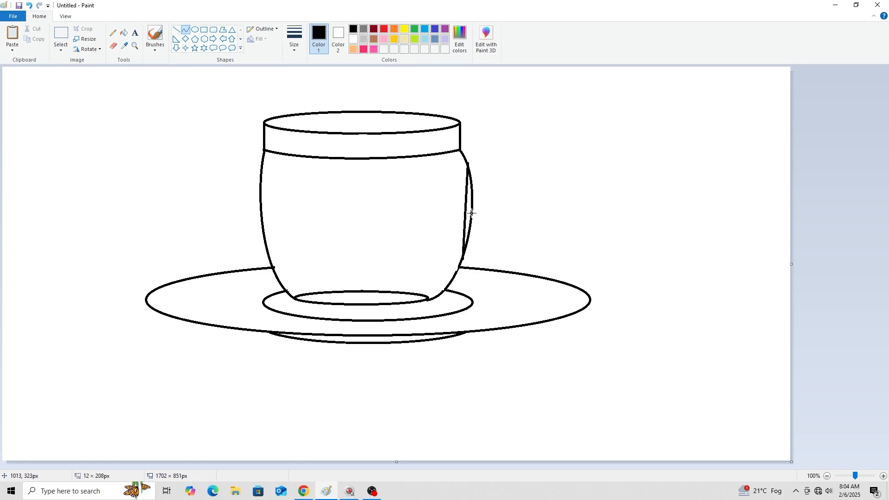
left_click_drag(466, 186, 527, 120)
left_click_drag(490, 204, 573, 207)
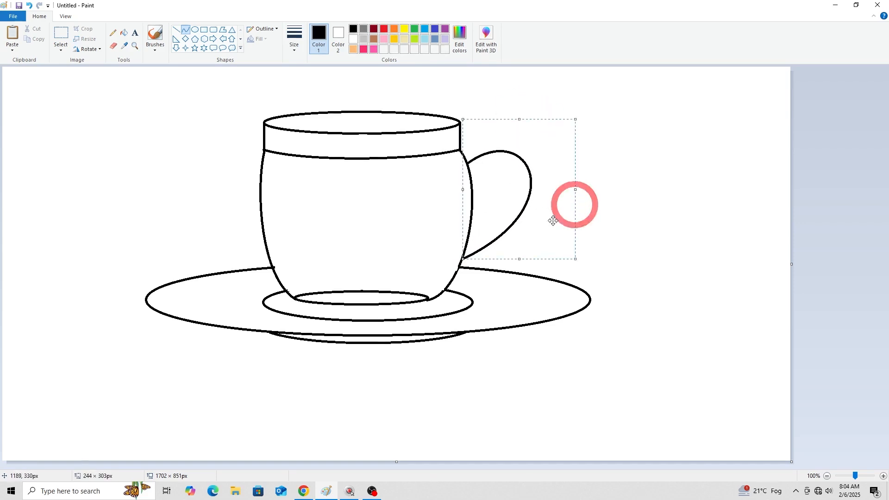
left_click(827, 218)
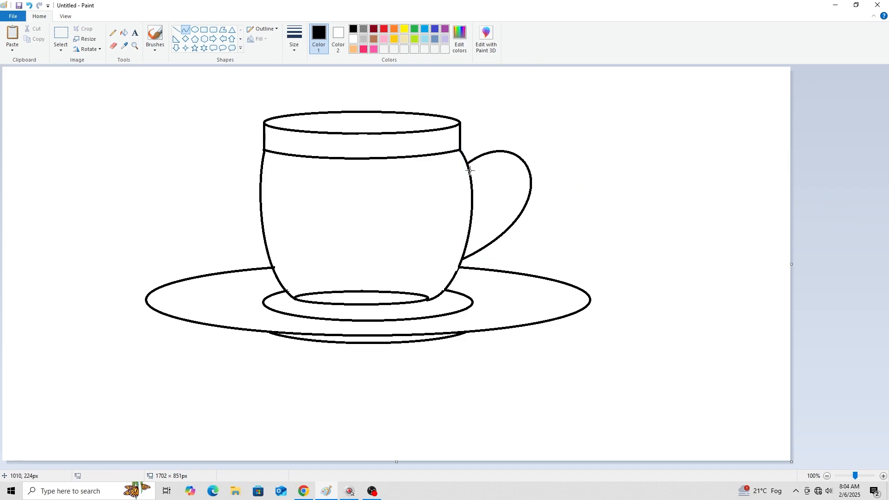
- Draw the handle's inner edge as a smaller curve running parallel inside the outer handle curve
left_click_drag(470, 173, 466, 248)
left_click(465, 248)
left_click_drag(467, 202, 521, 148)
left_click_drag(489, 205, 548, 193)
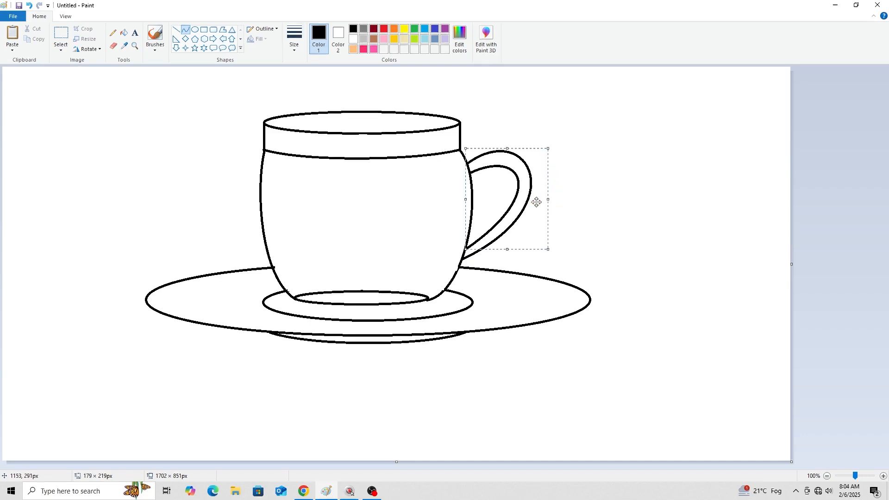
left_click(808, 206)
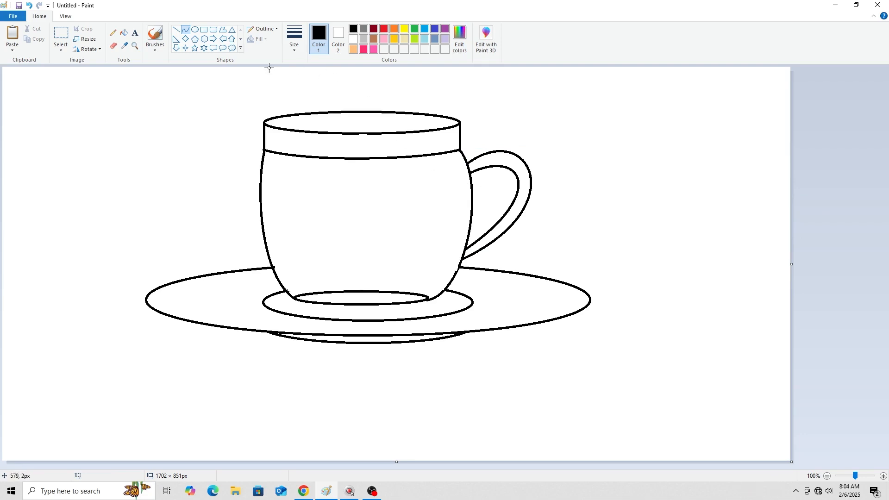
- Fill the cup's body with light gray
left_click(124, 35)
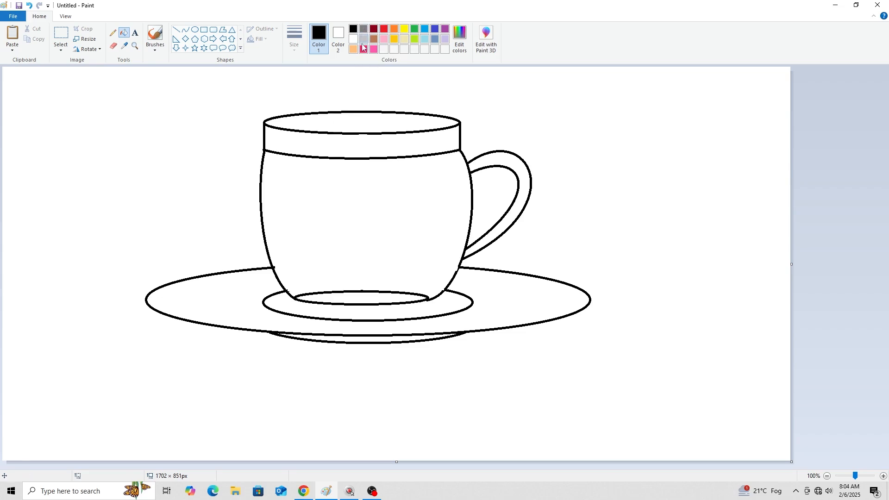
left_click(364, 39)
left_click(381, 207)
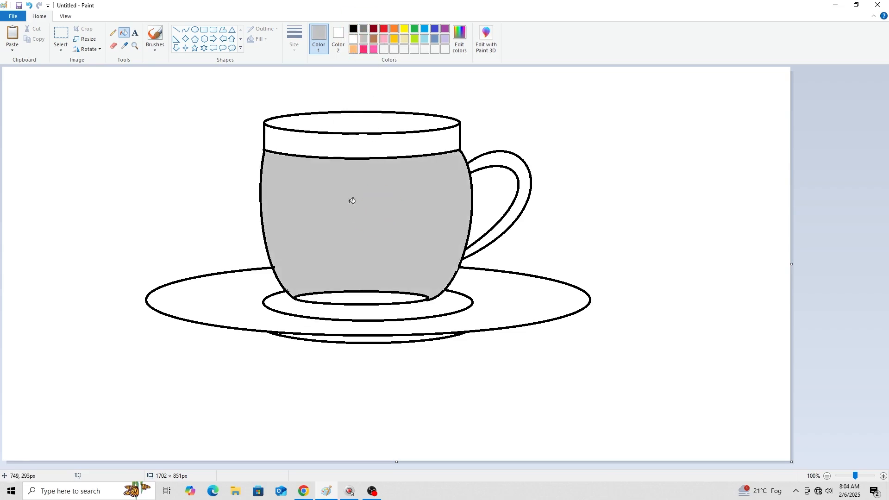
- Fill the cup's rim band, base ellipse and handle with dark gray
left_click(363, 29)
left_click(366, 143)
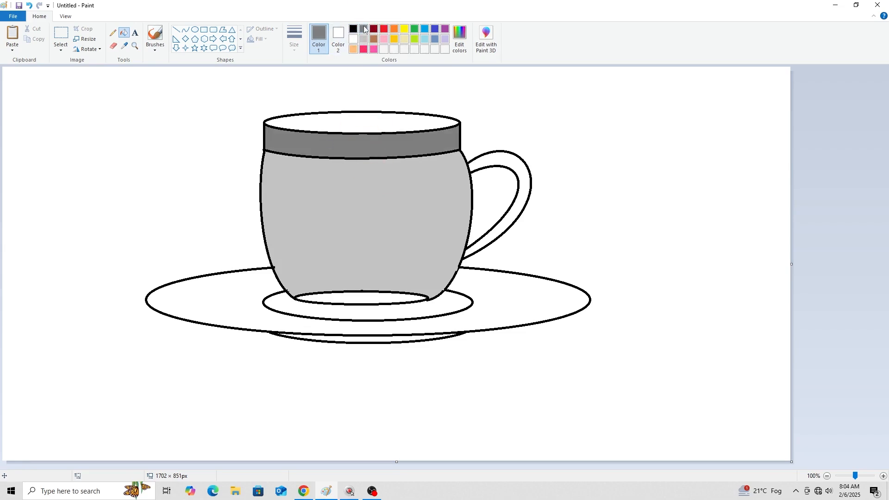
left_click(343, 297)
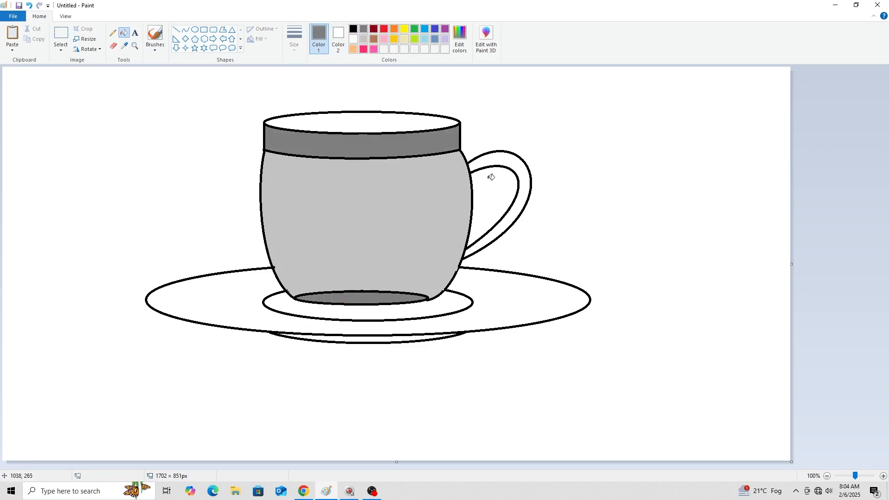
left_click(505, 157)
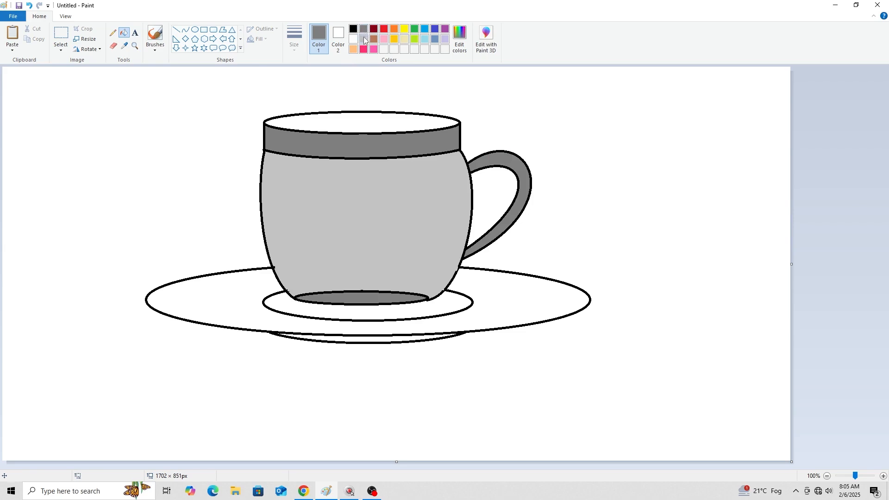
- Fill the saucer's outer area with light gray, and its inner ring and foot with dark gray
left_click(364, 40)
left_click(235, 276)
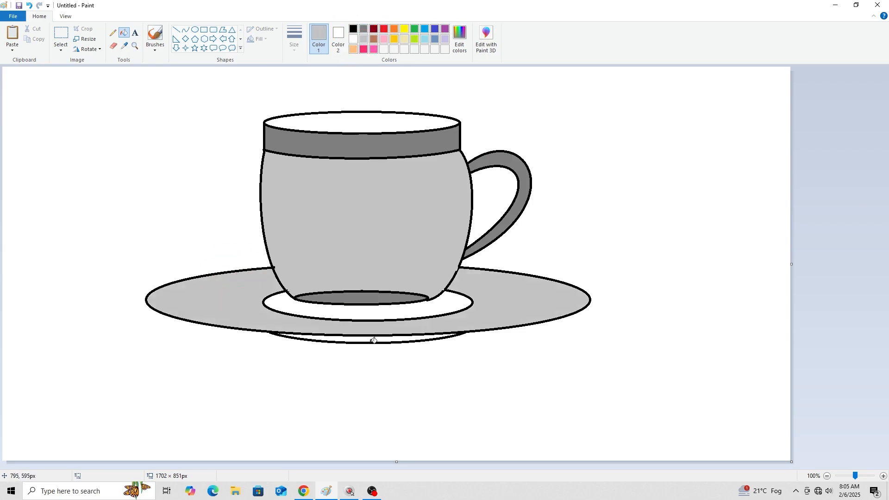
left_click(363, 30)
left_click(348, 308)
left_click(361, 338)
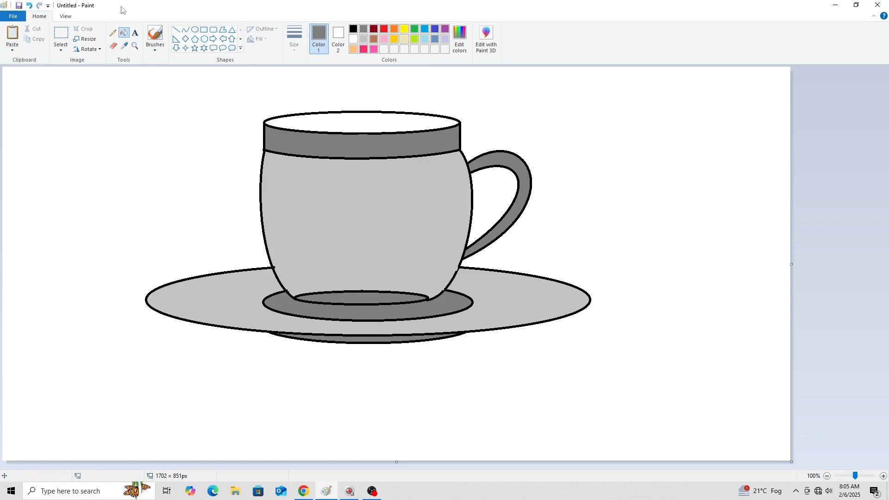
- Draw a black curve about 380 px wide across the cup's opening, bowed upward beneath the rim's back edge to outline the drink's surface
left_click(186, 31)
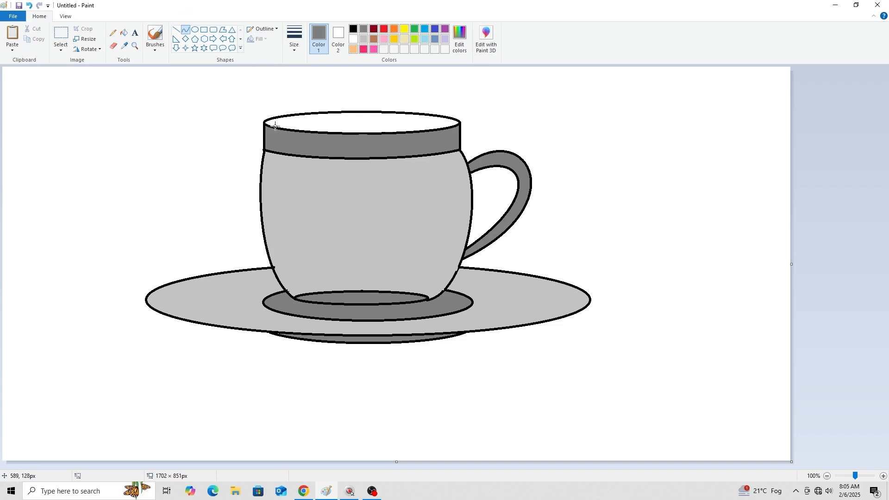
left_click_drag(275, 126, 407, 125)
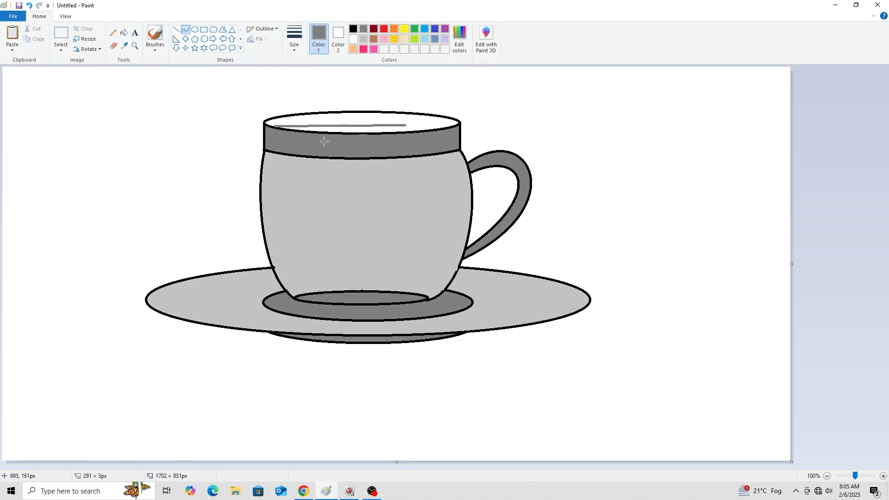
key("ctrl+z")
left_click(353, 29)
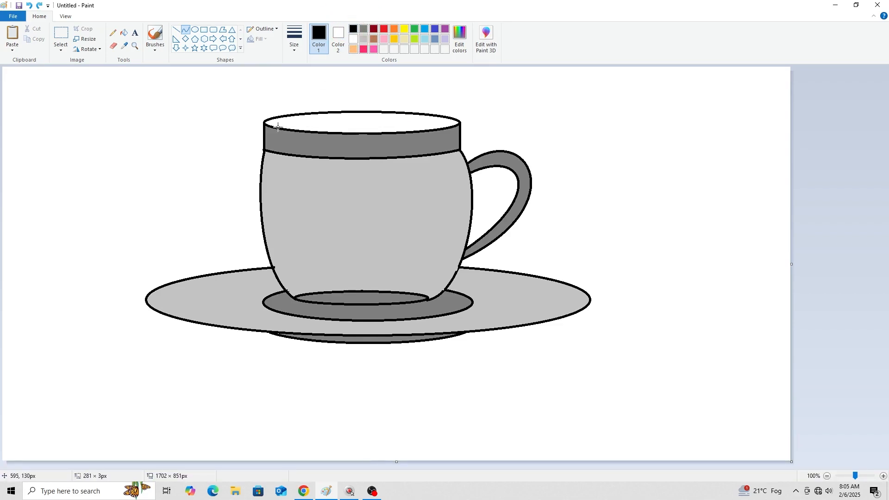
left_click_drag(278, 127, 452, 126)
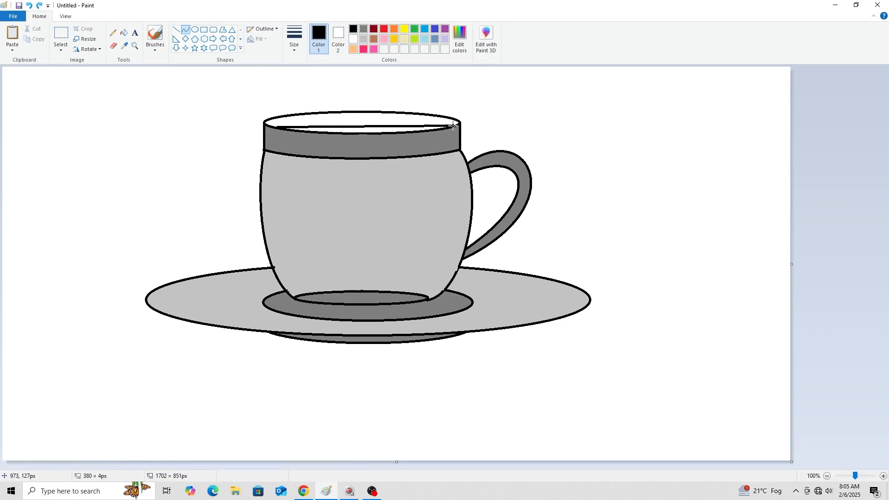
left_click_drag(307, 126, 410, 116)
left_click(829, 166)
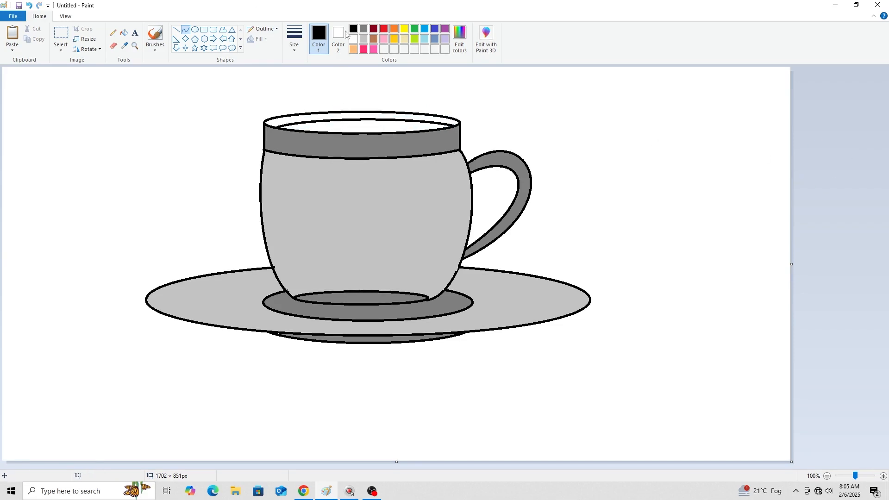
- Fill the drink's surface inside the cup's opening with the light orange custom color
left_click(354, 49)
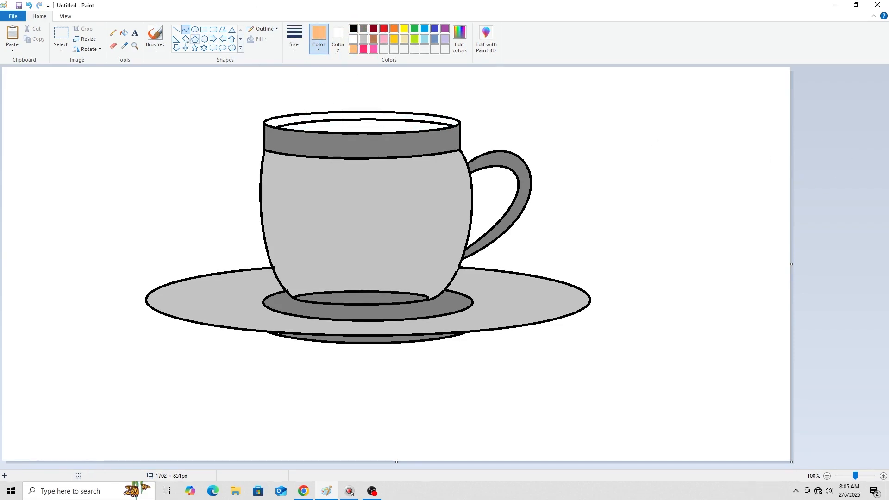
left_click(125, 35)
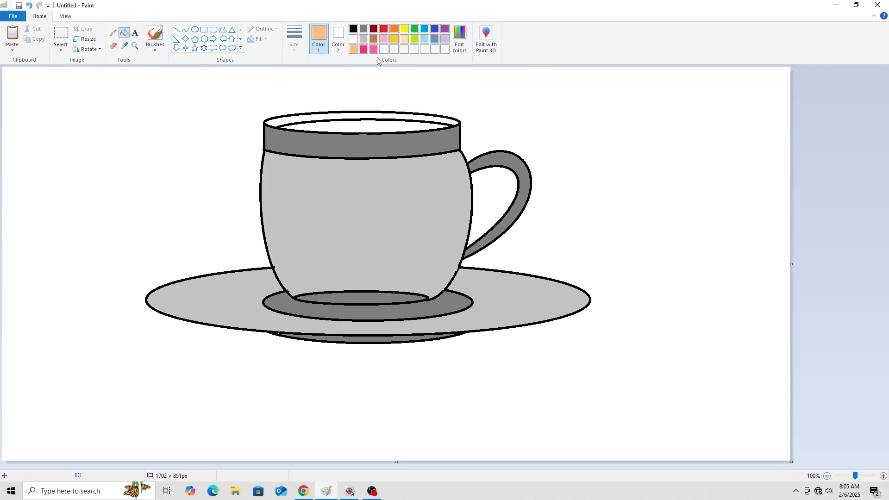
left_click(370, 125)
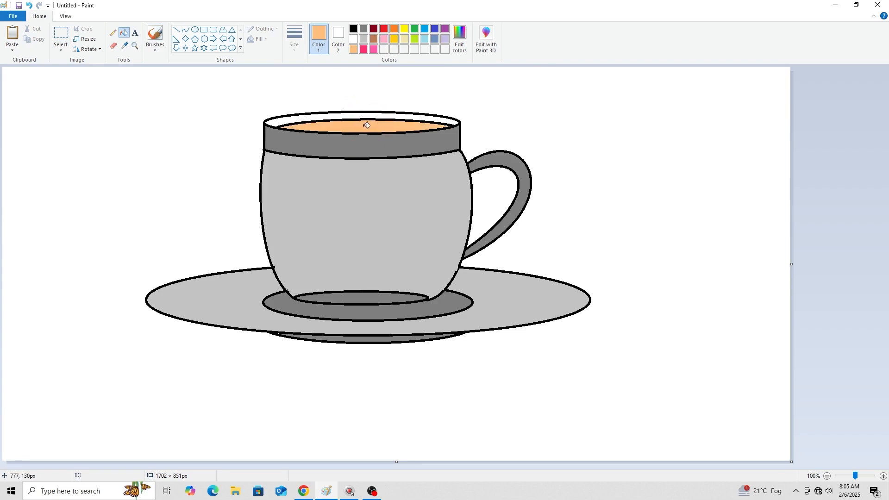